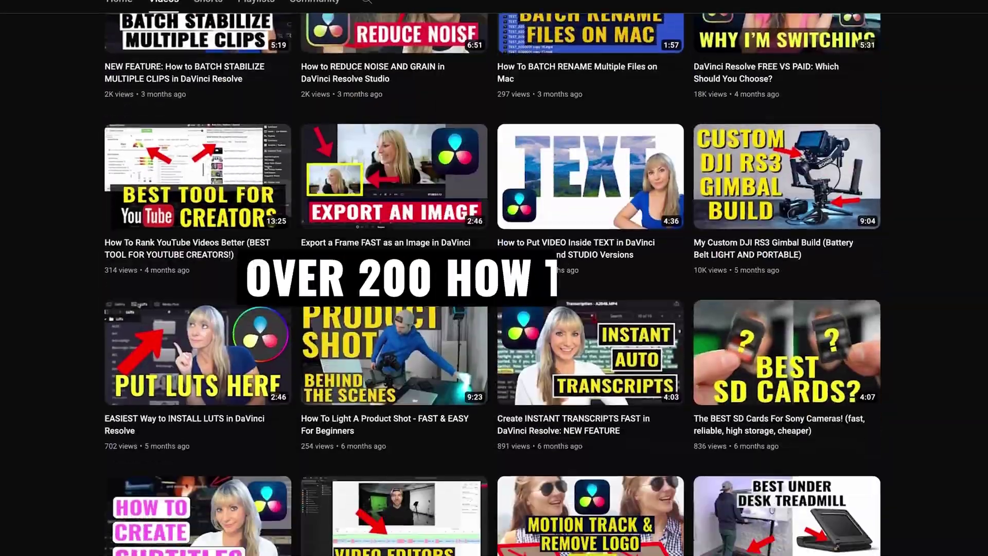
Step: Glance at the Color page, then return to the Edit page
scroll(495, 278, down, 3)
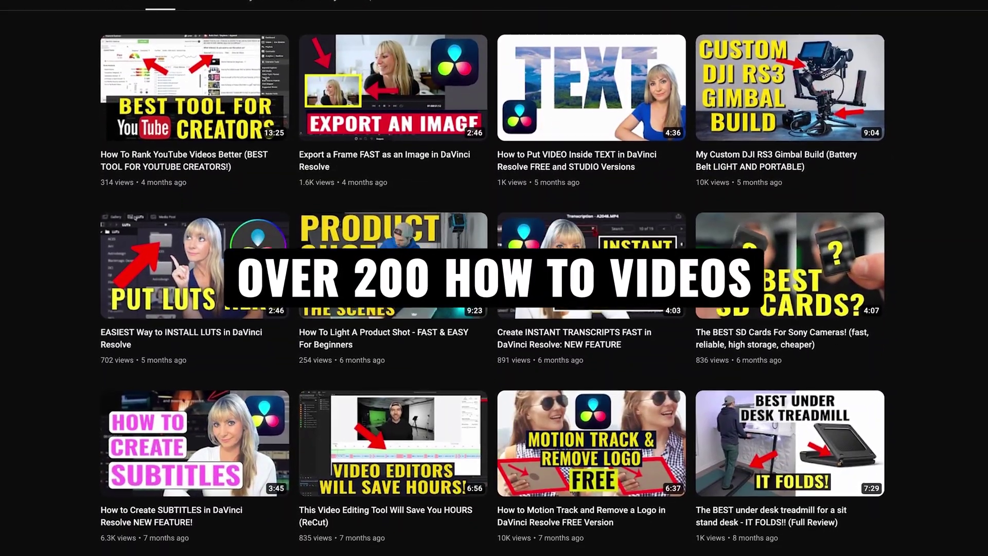
scroll(494, 278, down, 10)
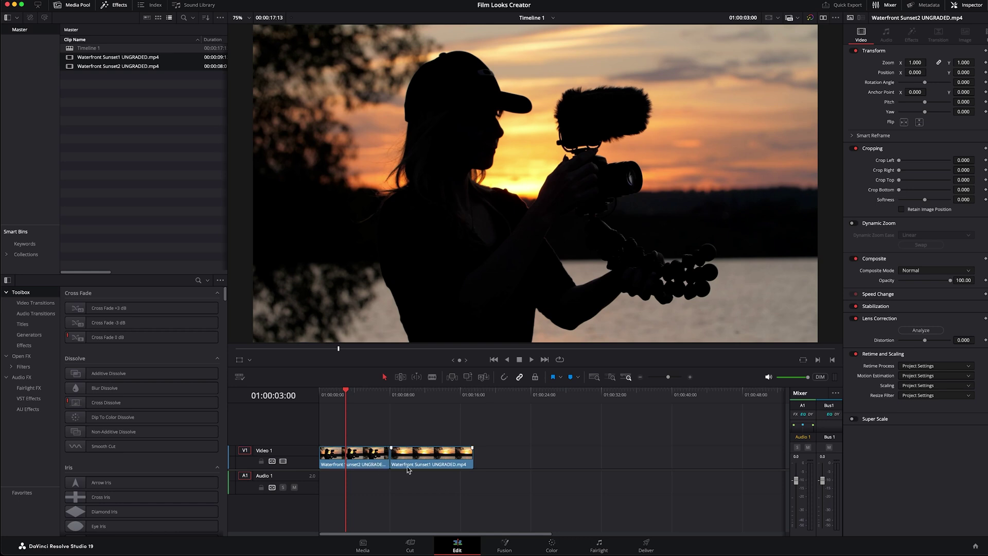
click(556, 546)
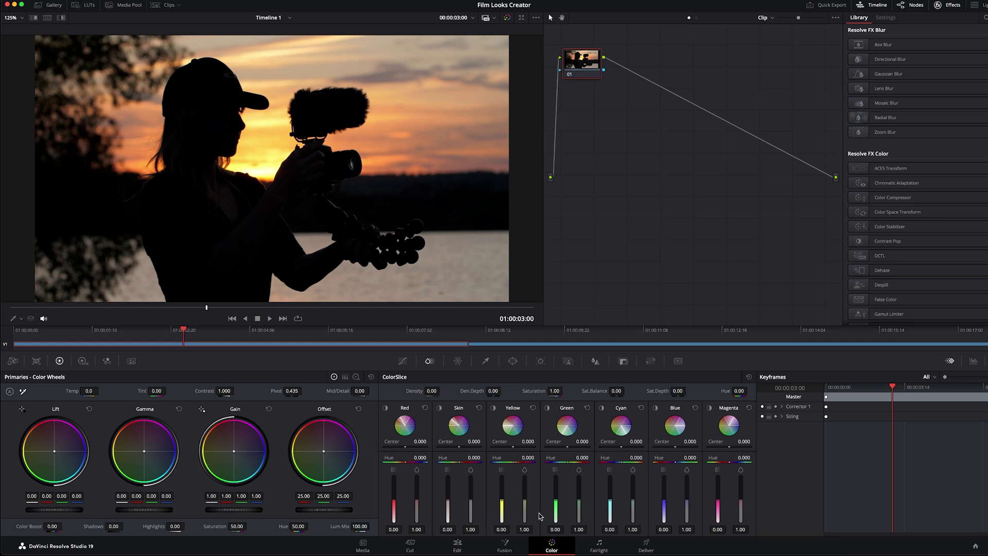
click(457, 546)
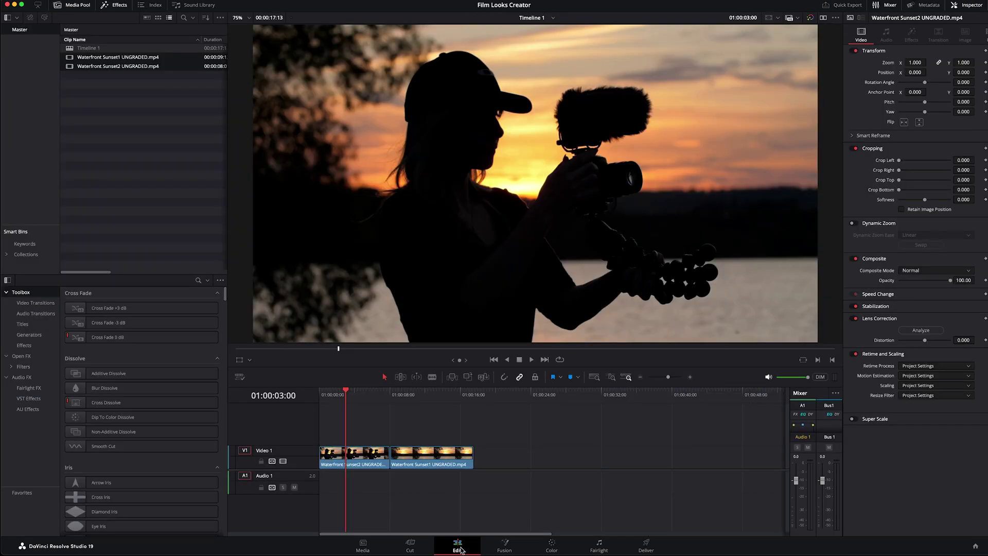
Step: Park the playhead at 01:00:04:00 inside the first sunset clip
drag(467, 416, 351, 467)
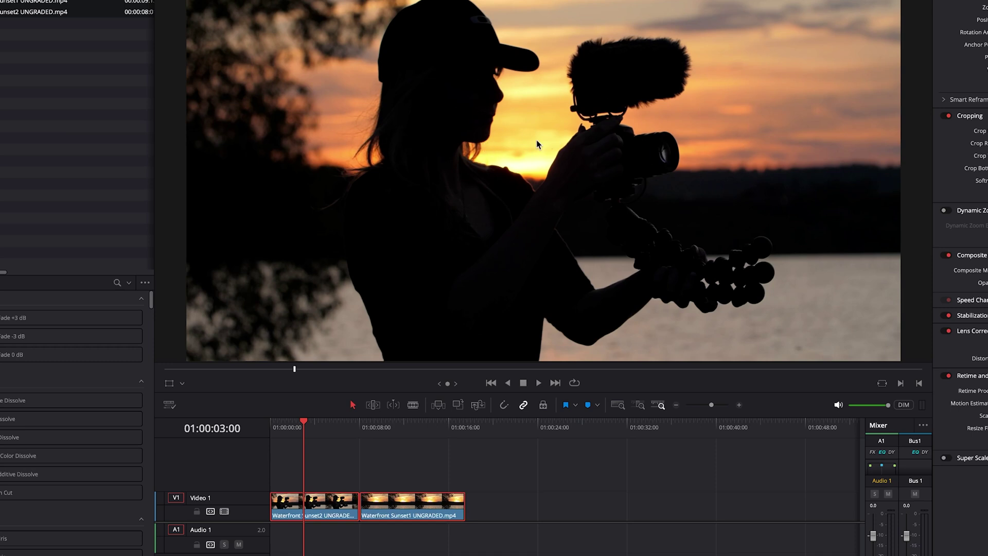
click(320, 460)
drag(294, 427, 317, 432)
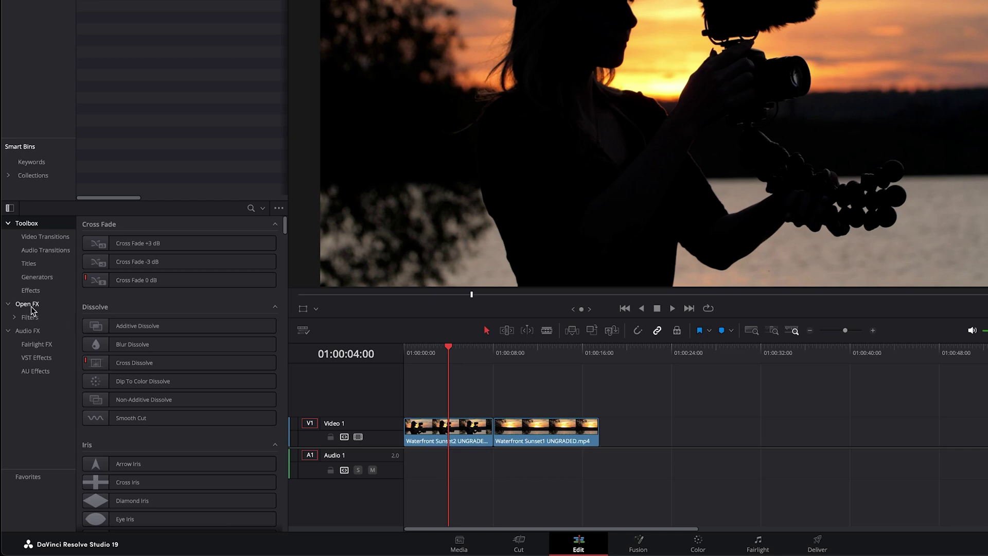
Step: Apply Open FX Film Look Creator to Waterfront Sunset2 and show its properties
click(30, 306)
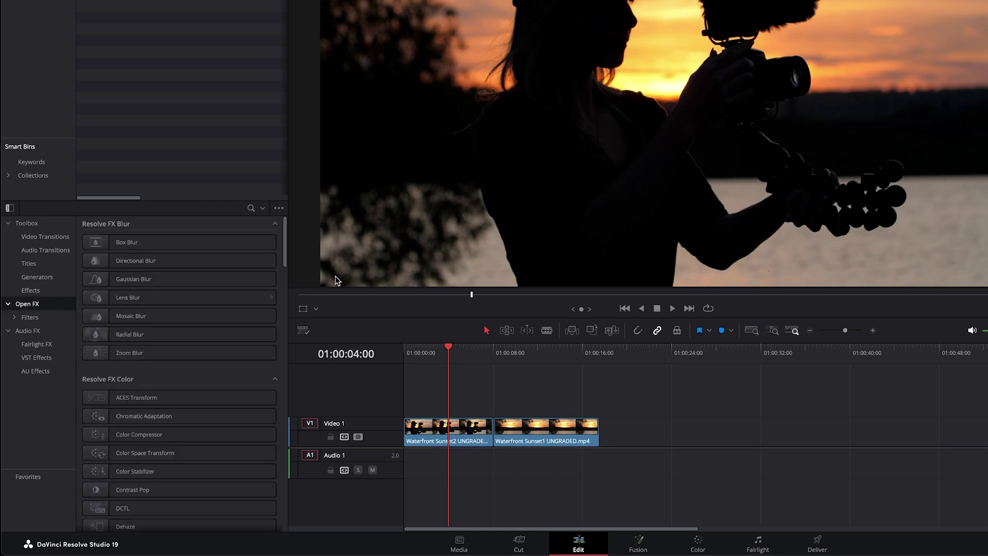
drag(288, 254, 286, 302)
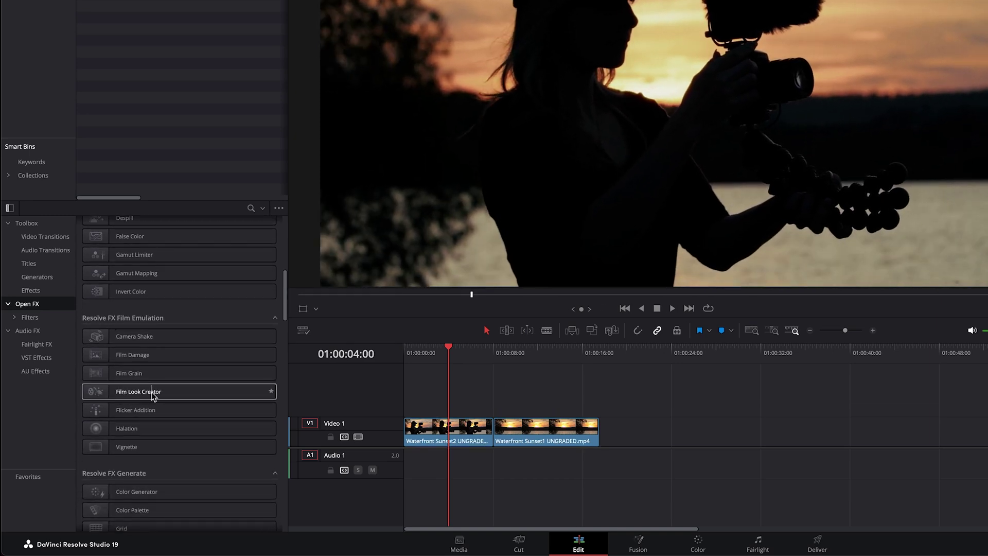
drag(125, 391, 435, 442)
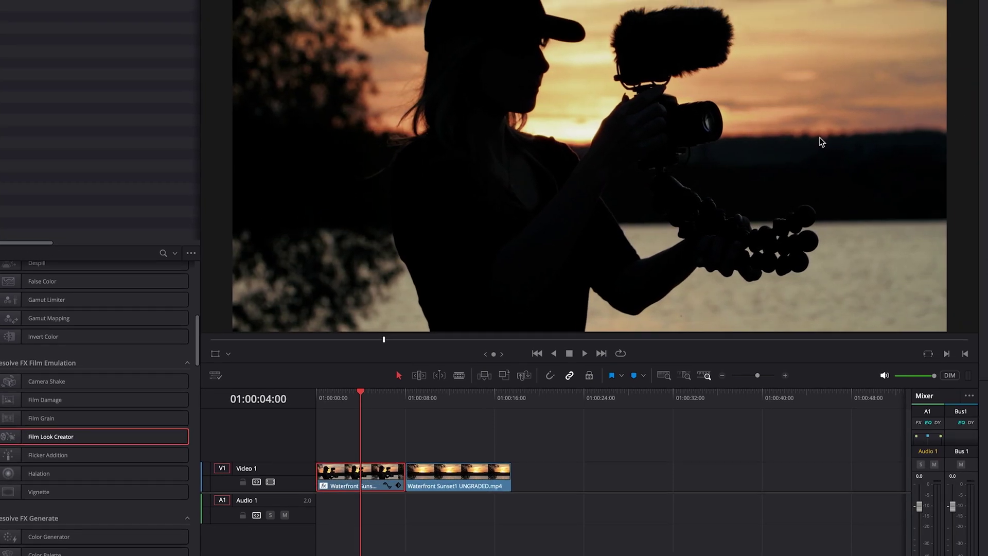
click(937, 7)
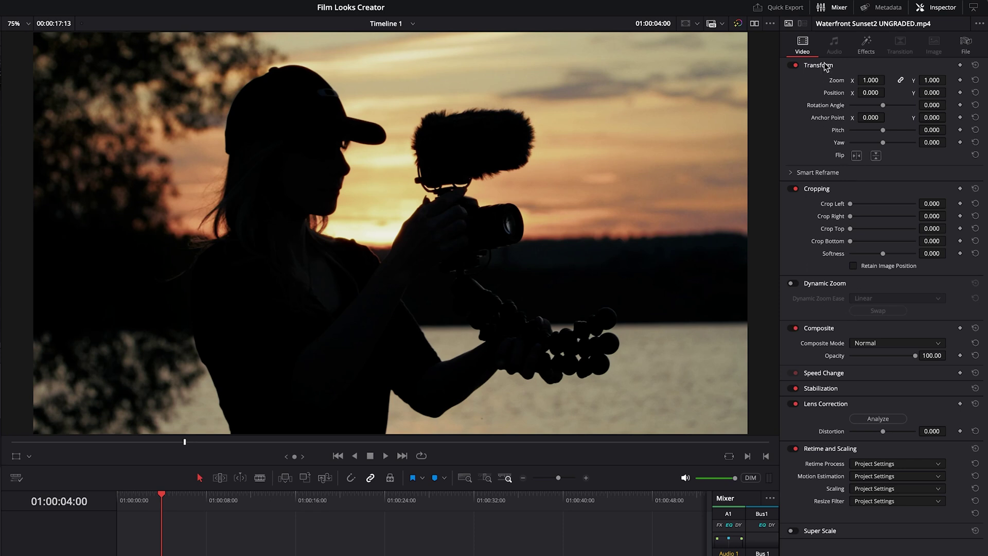
Step: Preview the Default 35mm, Cinematic, Bleach Bypass and Nostalgic presets, then settle on Default 65mm
click(867, 45)
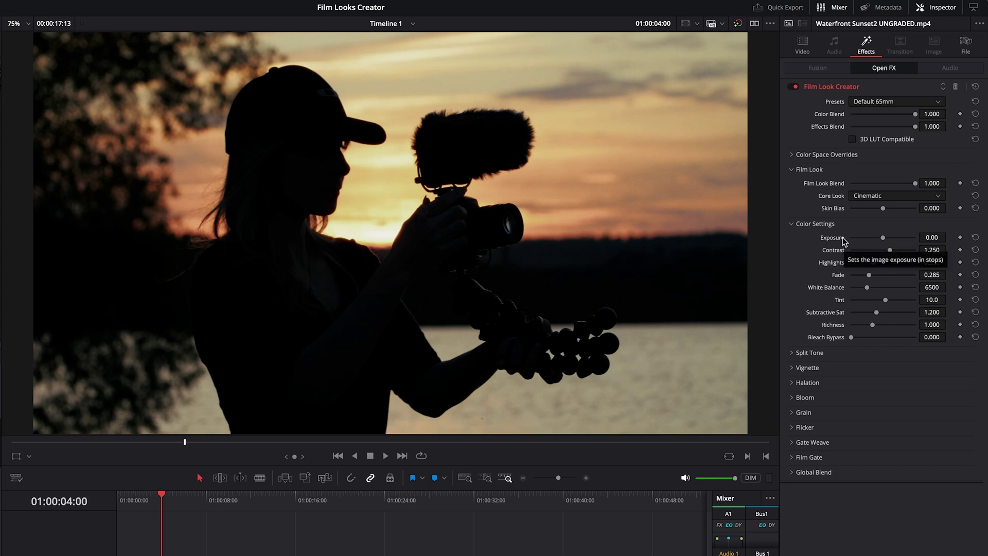
click(880, 105)
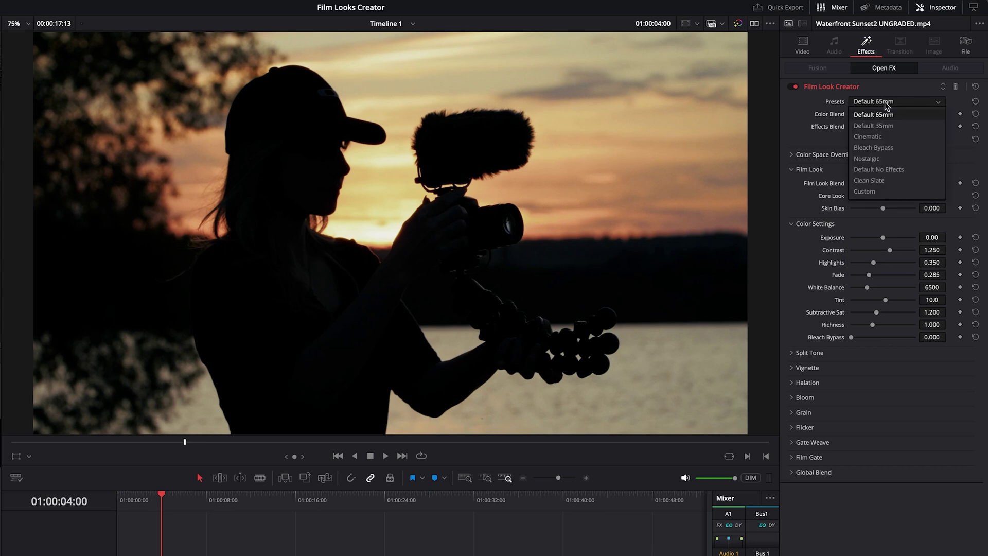
click(893, 127)
click(897, 105)
click(889, 137)
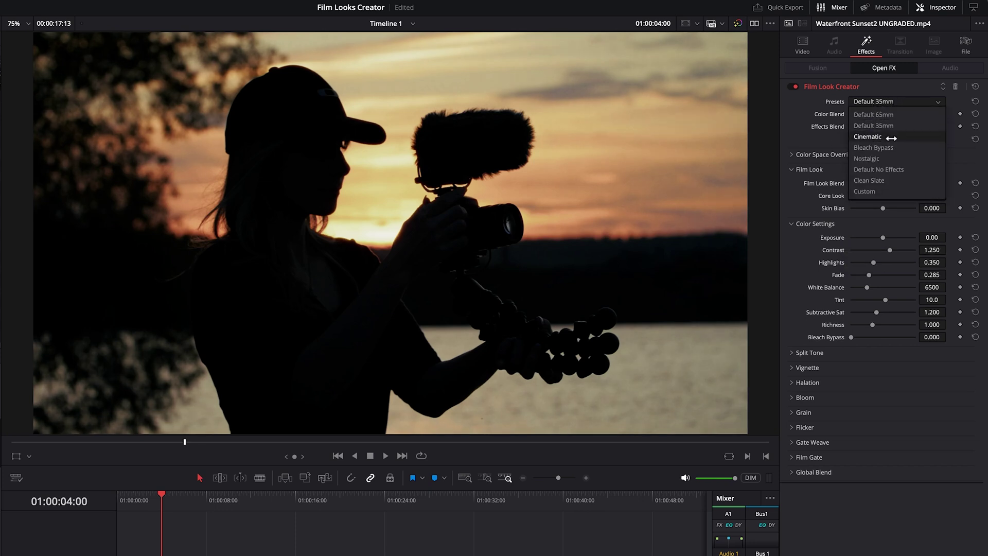
click(880, 105)
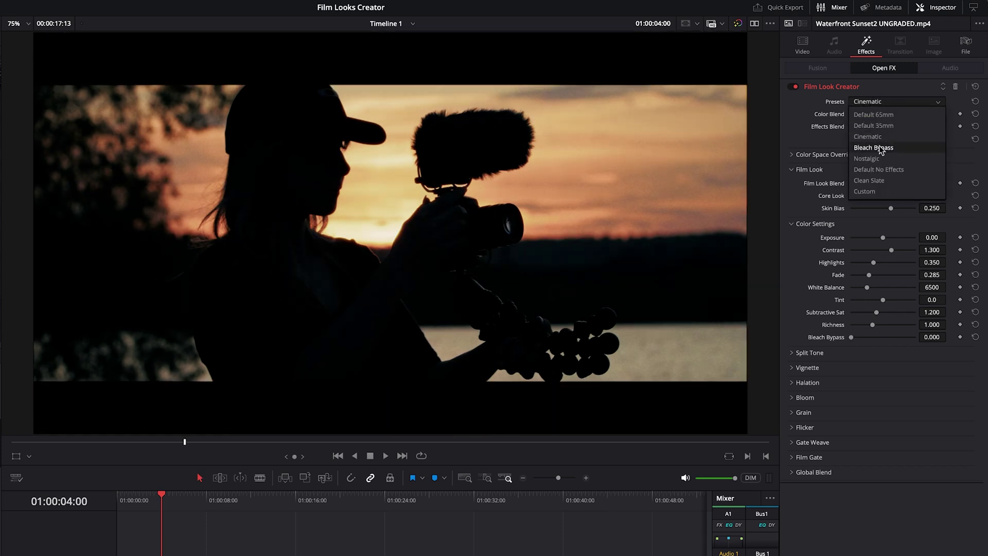
click(881, 148)
click(878, 104)
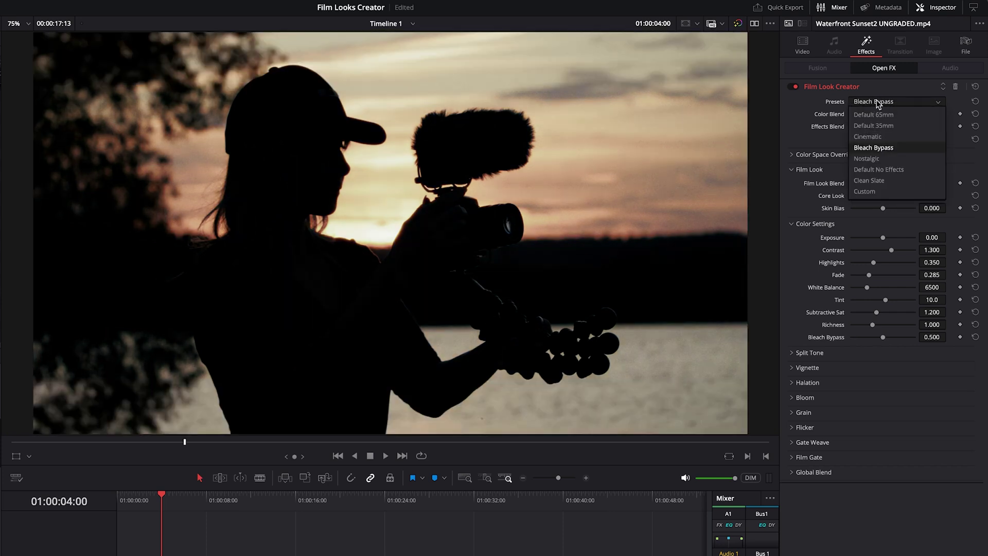
click(878, 159)
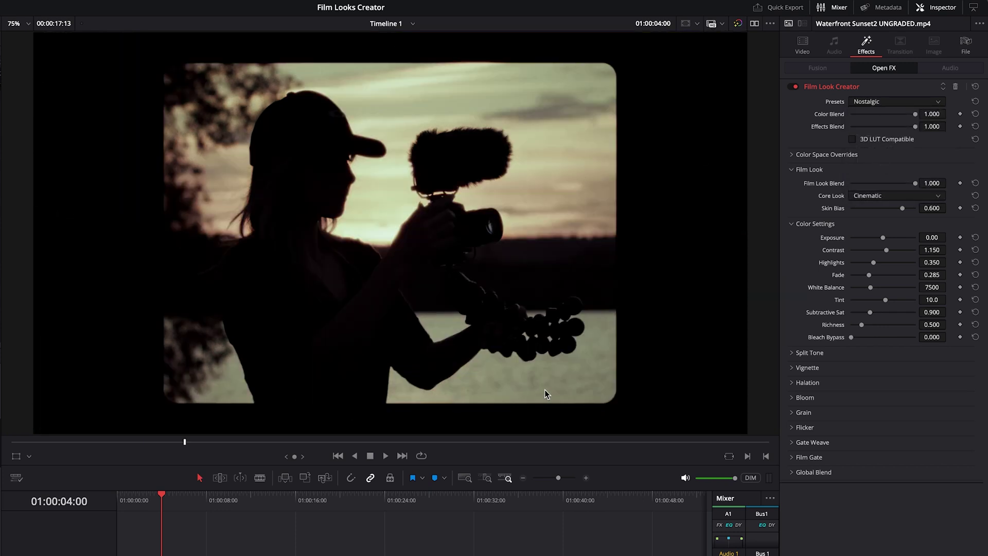
click(879, 102)
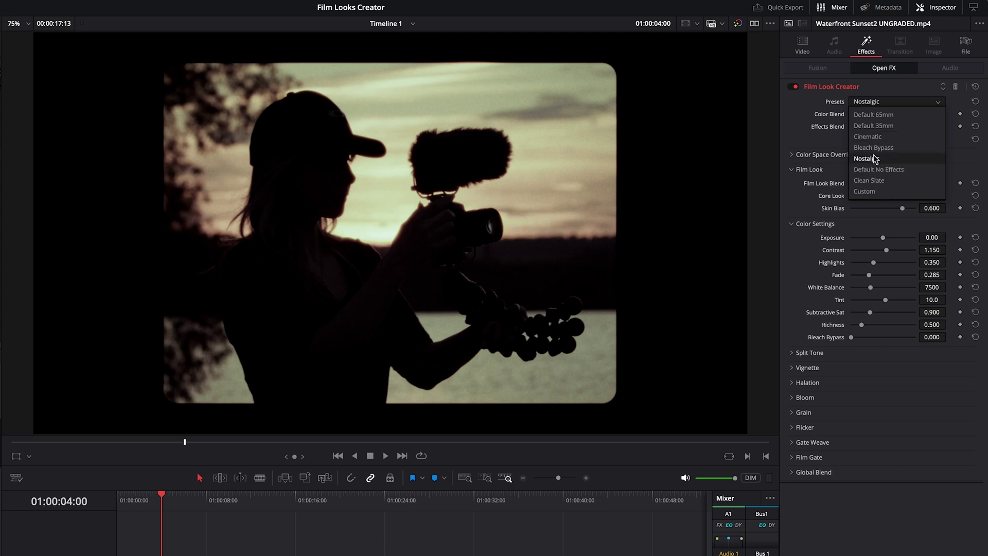
click(889, 116)
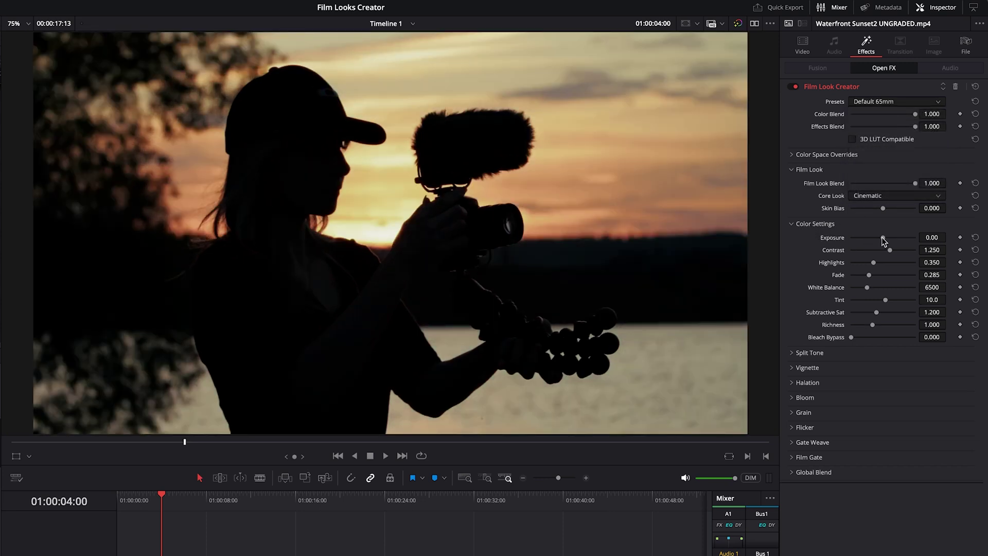
Step: Set Exposure to -1.20, Contrast to 2.000 and Subtractive Sat to 1.721, then preview
drag(882, 238, 876, 238)
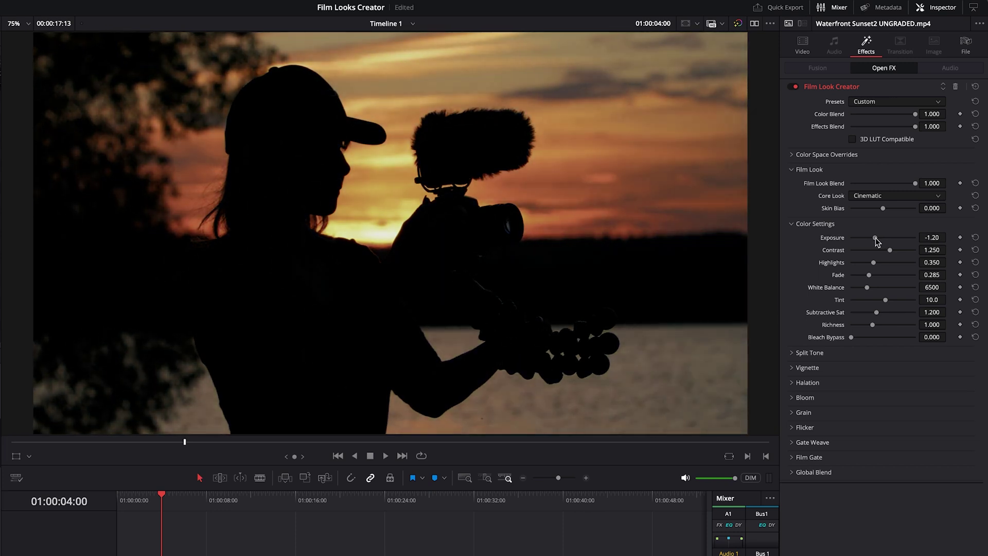
drag(890, 250, 886, 292)
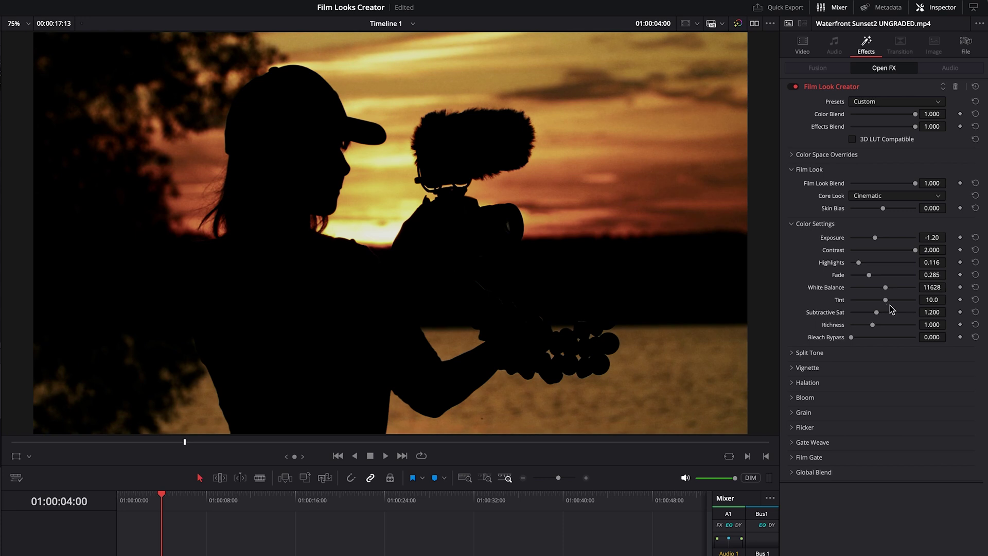
scroll(891, 304, up, 2)
mouse_move(877, 313)
mouse_down()
mouse_move(891, 313)
mouse_move(876, 326)
mouse_up()
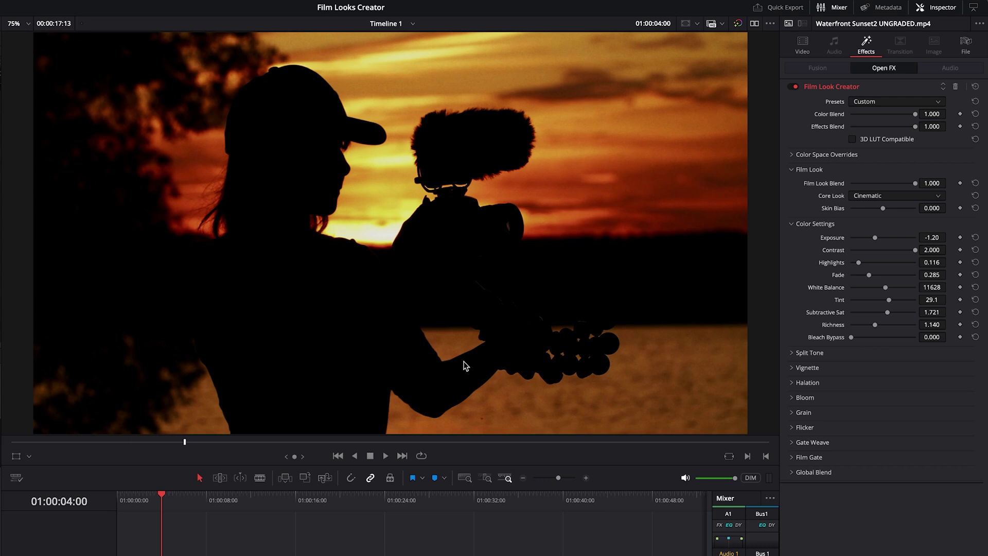
drag(163, 502, 104, 511)
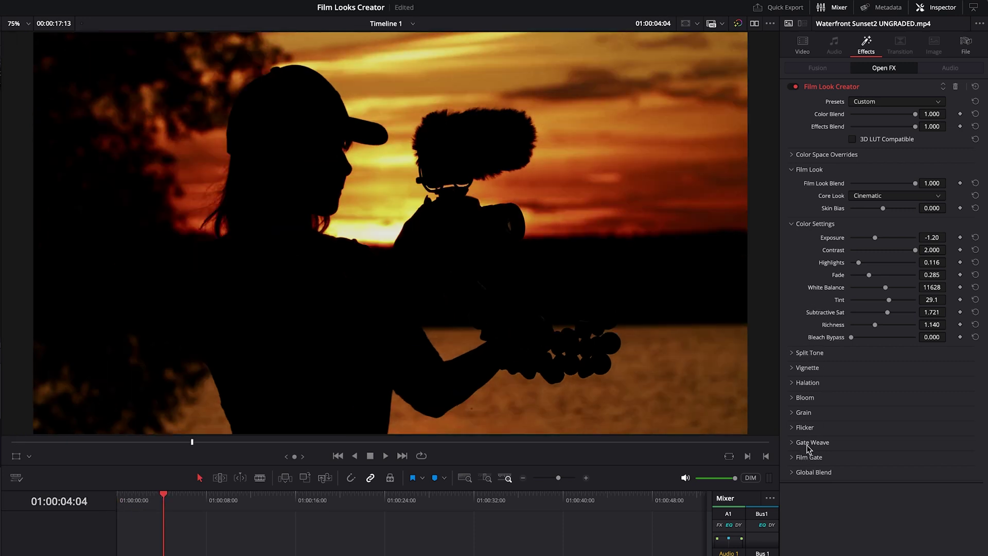
Step: Raise vignette Amount to 0.837 and Size to 0.767, and Halation Amount to 0.829
click(793, 369)
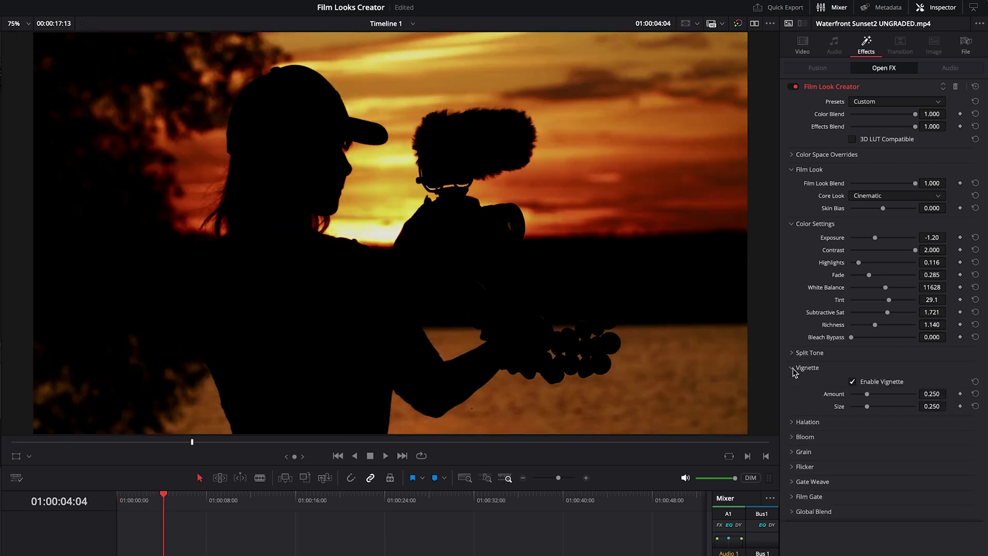
drag(869, 394, 900, 409)
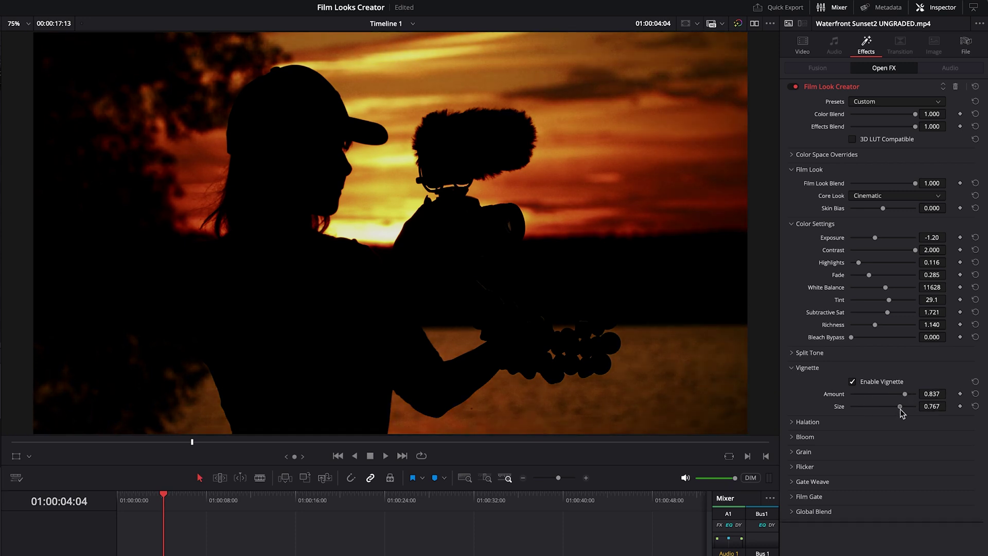
click(829, 423)
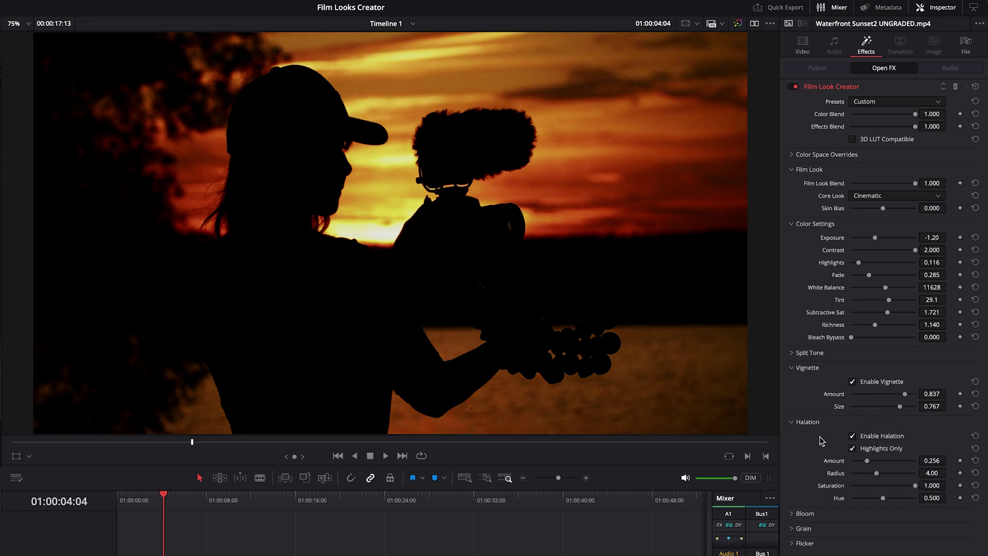
drag(867, 462, 899, 461)
drag(901, 460, 906, 461)
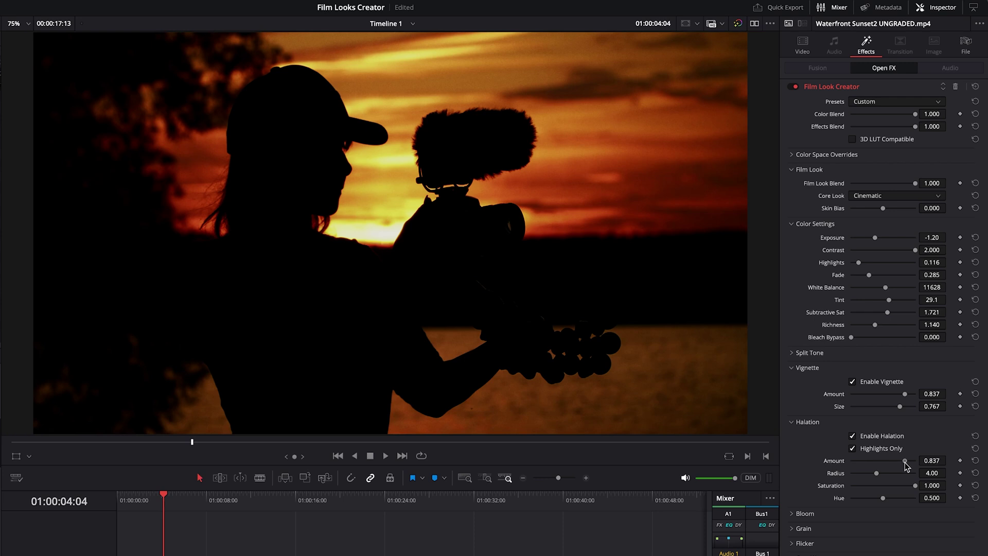
click(792, 423)
click(792, 368)
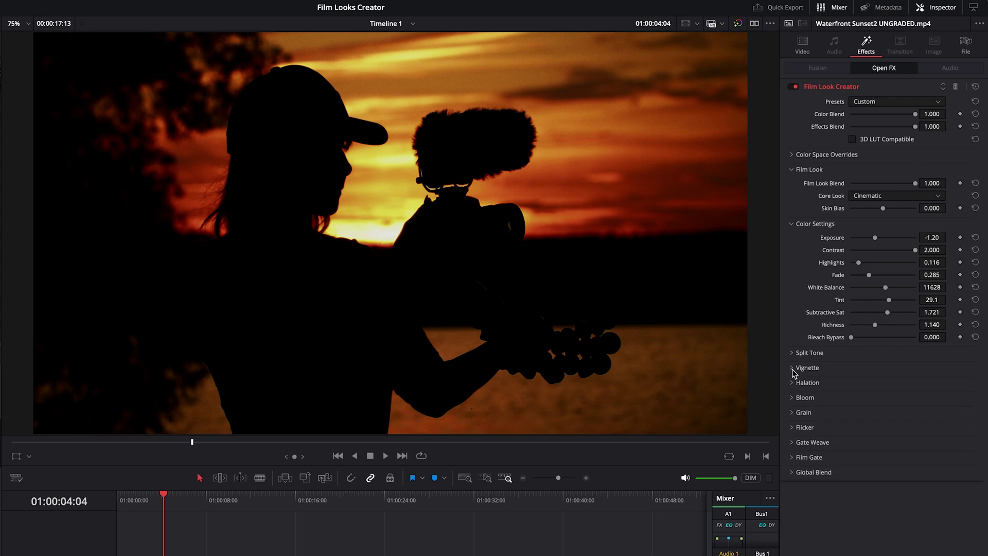
click(791, 398)
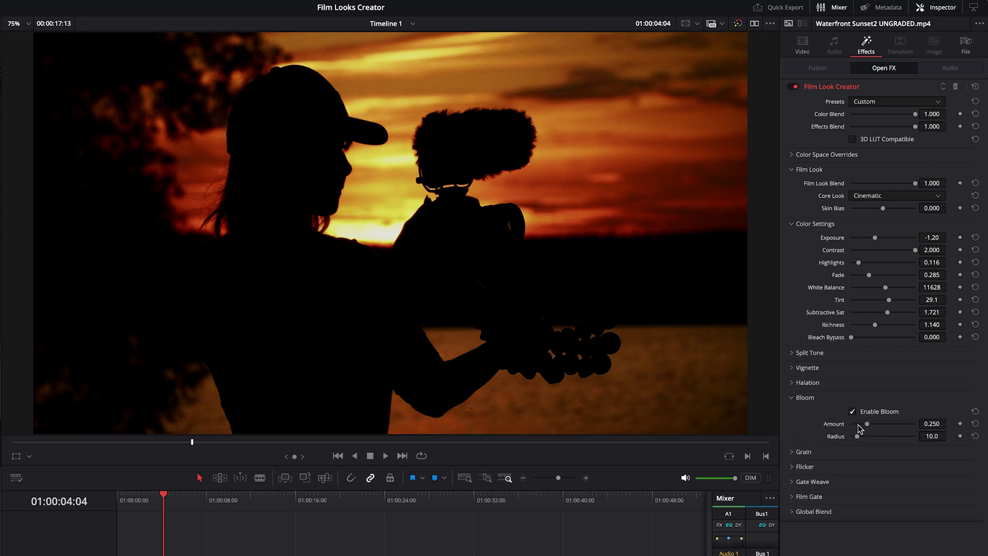
Step: Push the Bloom amount to its maximum
drag(866, 425, 909, 430)
click(795, 399)
click(795, 412)
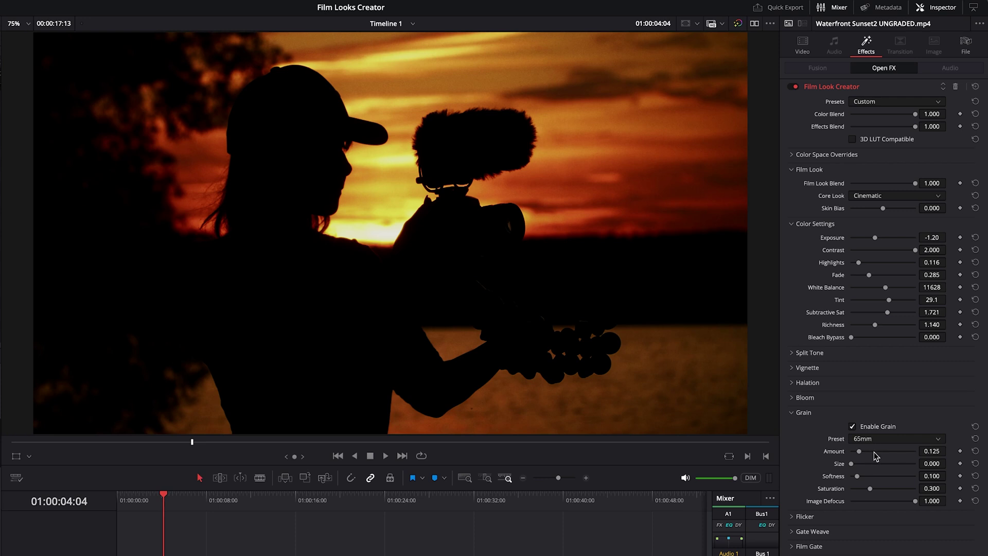
Step: Set the grain Size to 1.178 and Amount to 0.225
drag(894, 453, 919, 455)
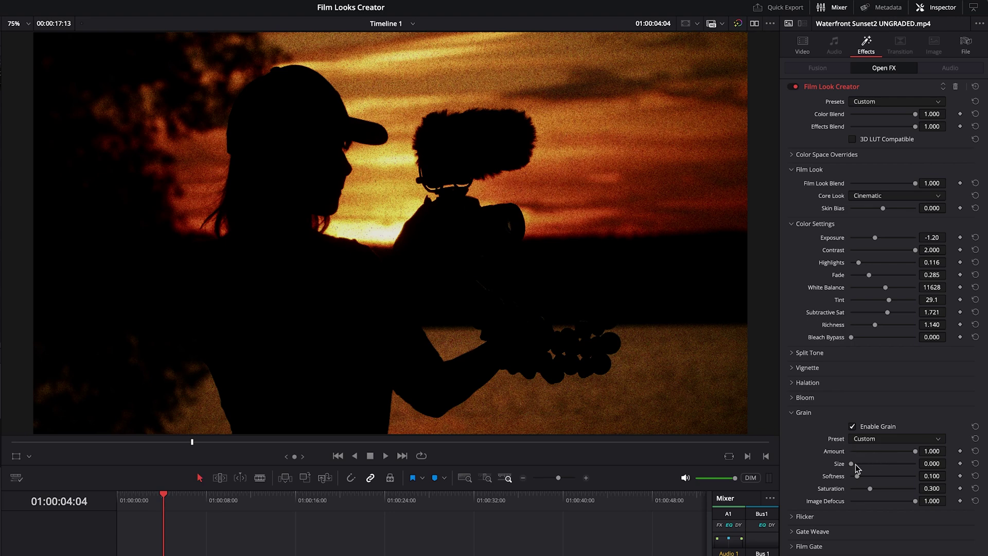
mouse_move(856, 464)
mouse_down()
mouse_move(883, 465)
mouse_move(855, 466)
mouse_move(869, 468)
mouse_up()
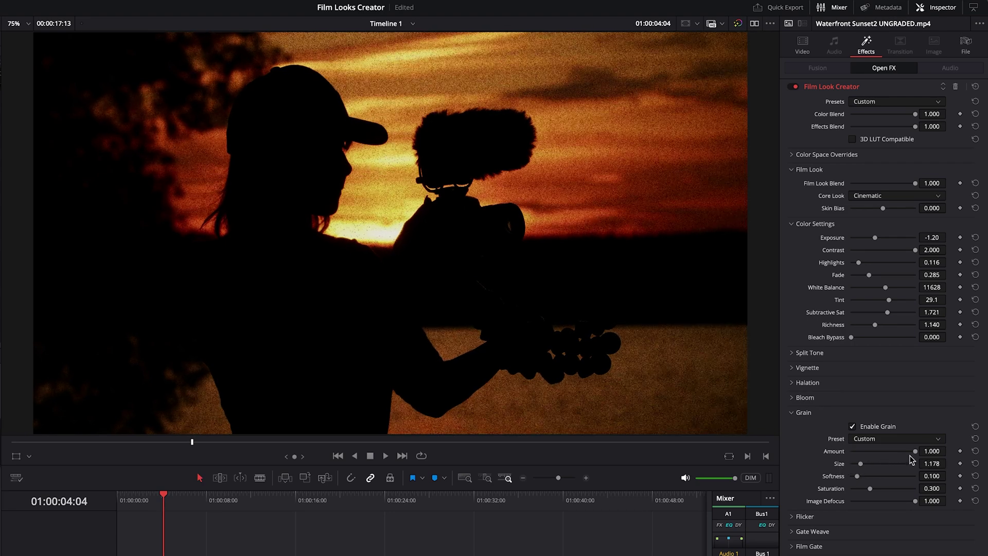
drag(882, 456, 868, 455)
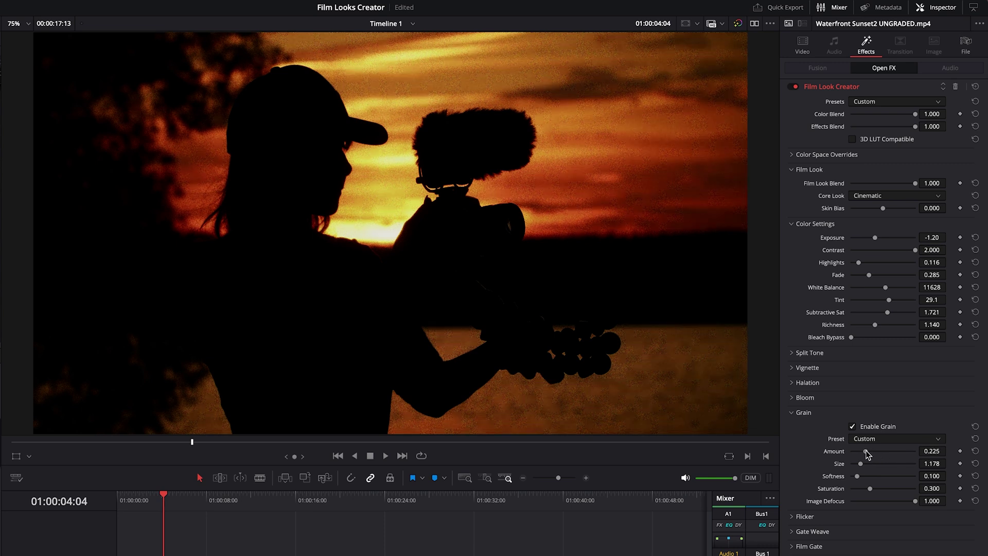
Step: Raise Flicker Amount to 0.868 and play the clip from the start to preview
click(791, 413)
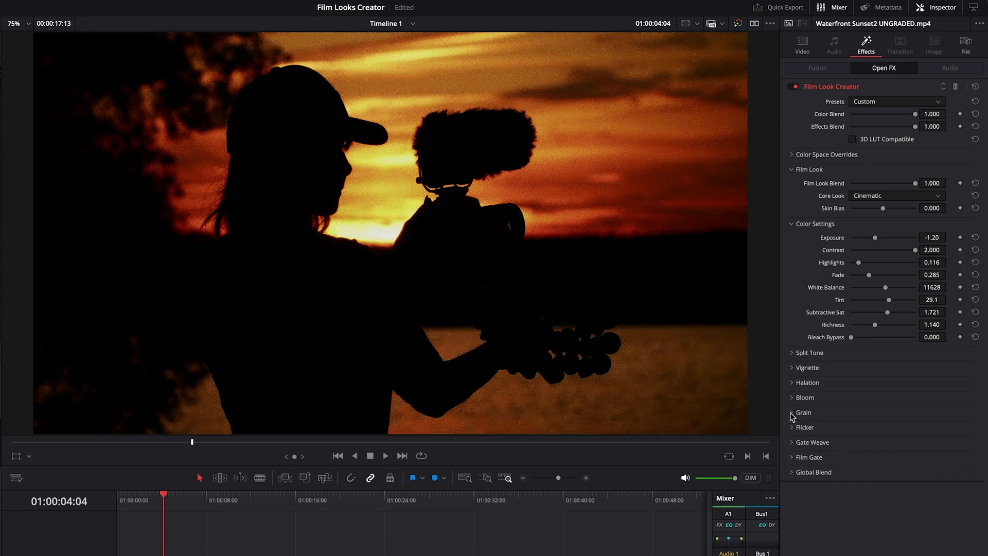
click(791, 428)
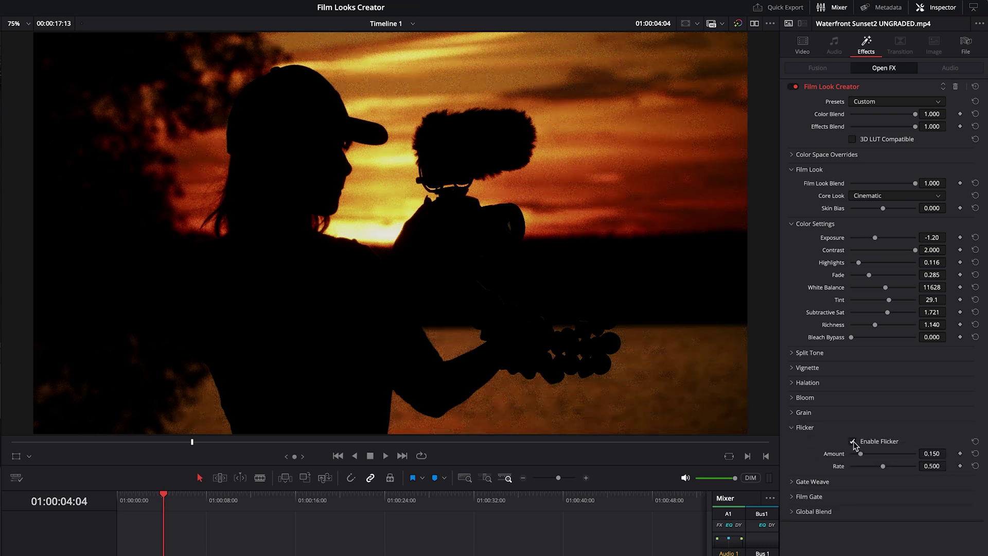
drag(861, 454, 895, 455)
key(Home)
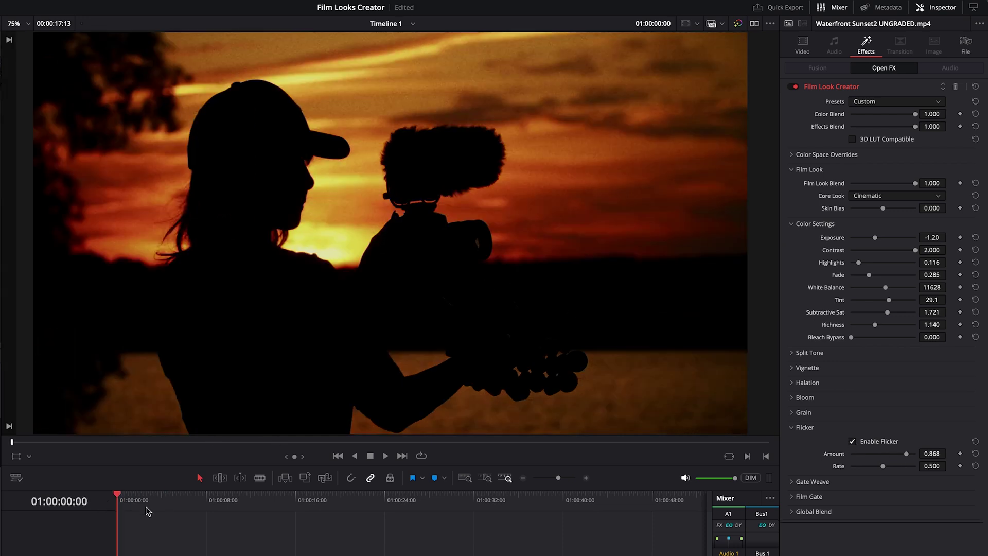
key(space)
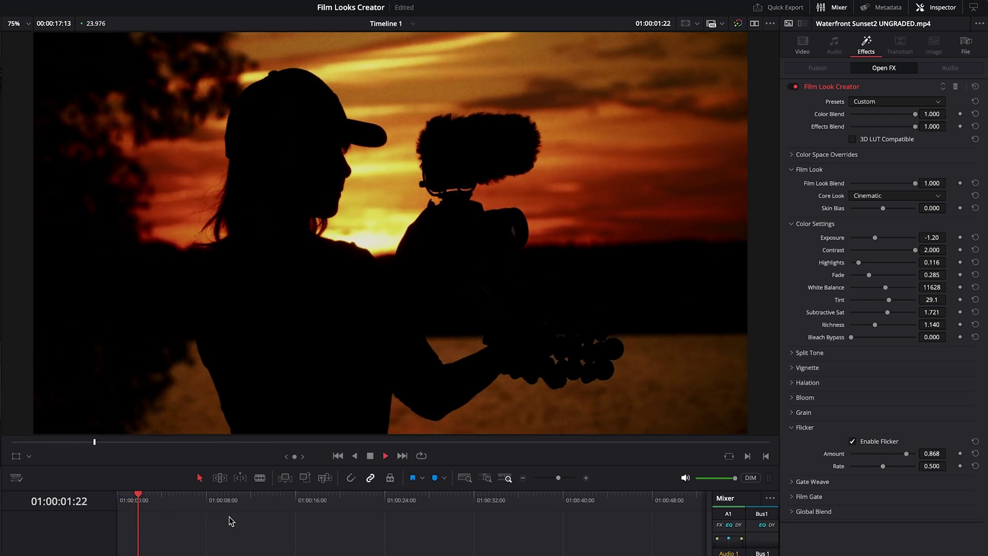
key(space)
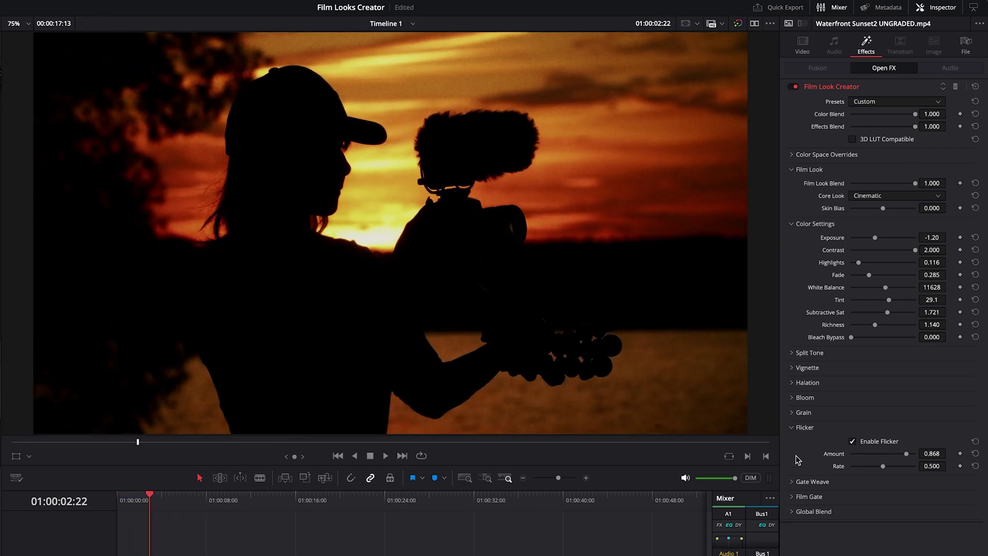
Step: Set Gate Weave Amount and Rate to 1.000 and play back to preview it
click(793, 428)
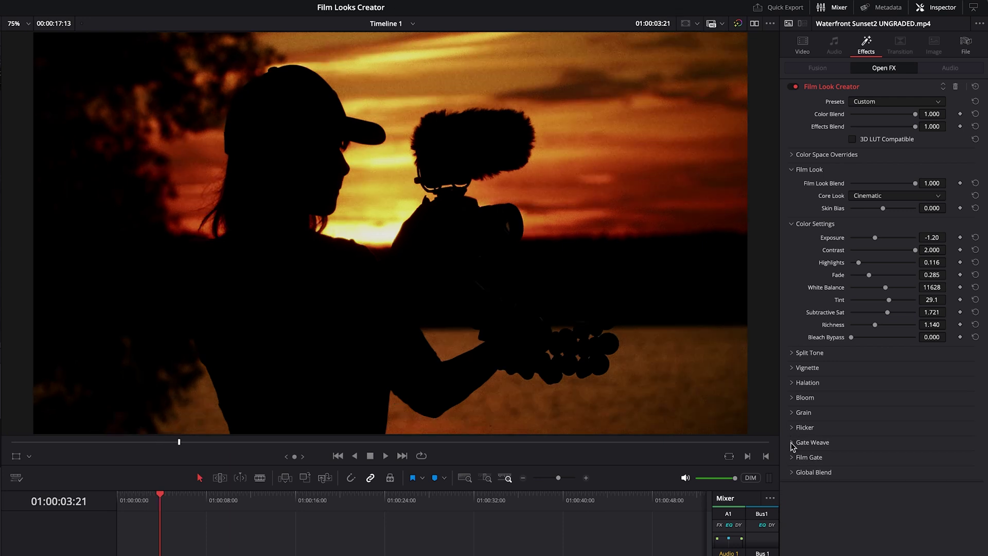
click(793, 444)
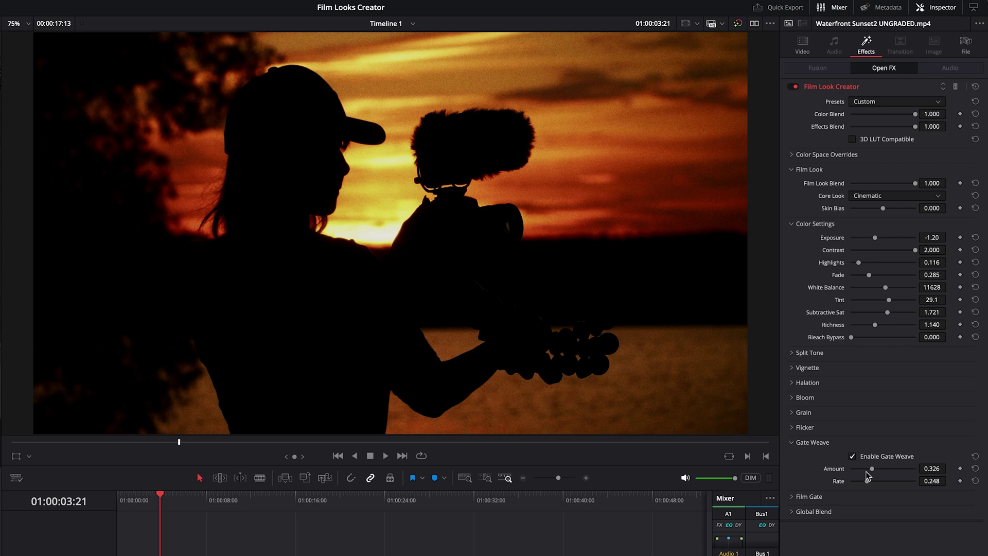
drag(872, 469, 919, 481)
drag(160, 495, 96, 502)
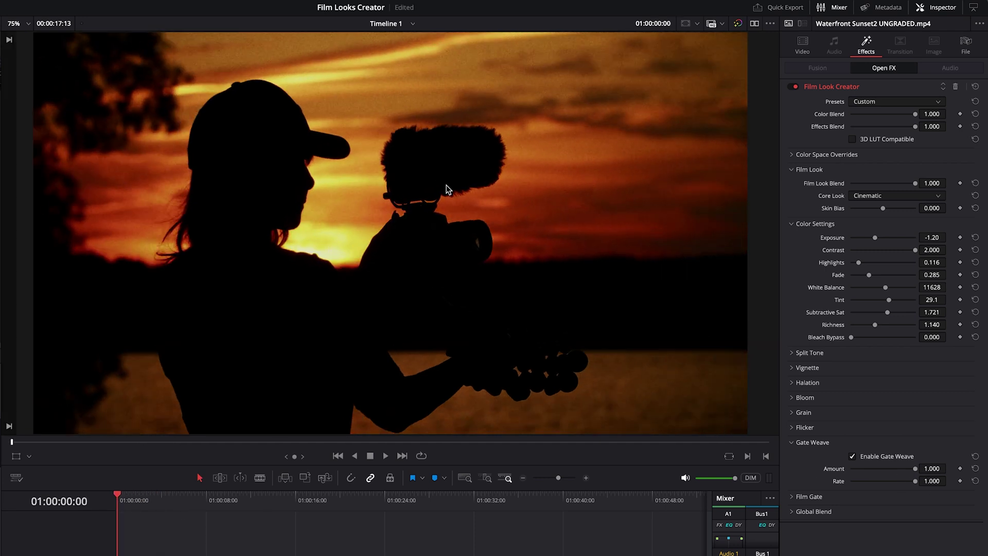
key(space)
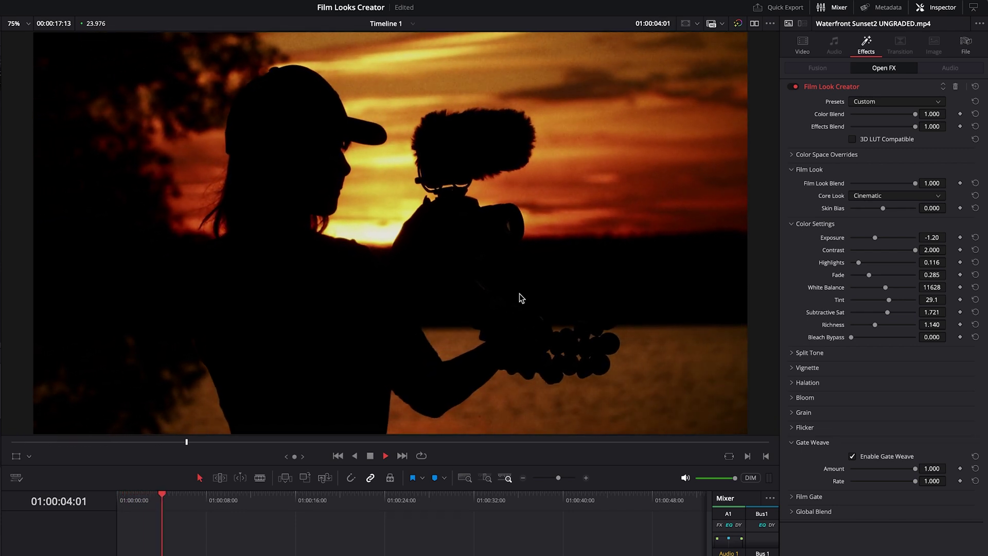
key(space)
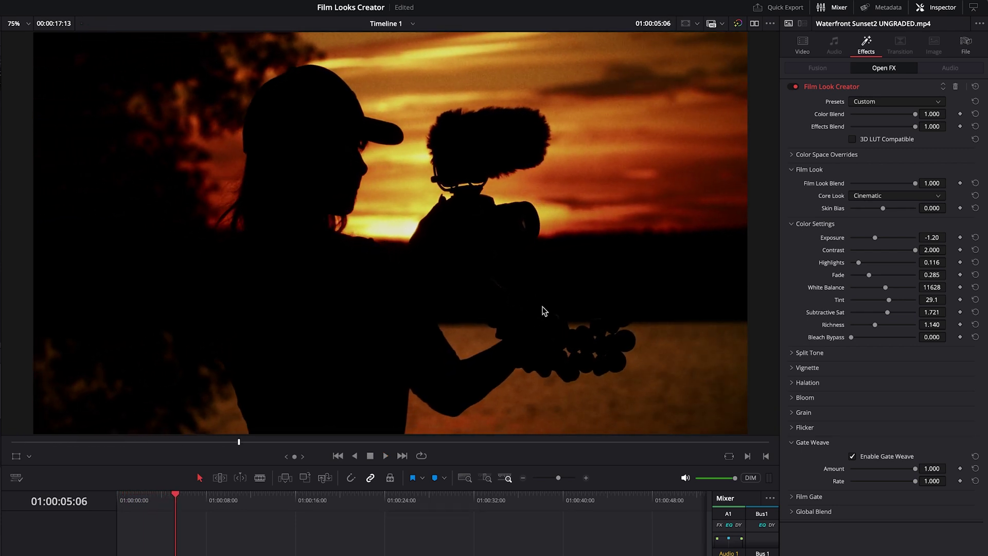
click(796, 444)
click(793, 458)
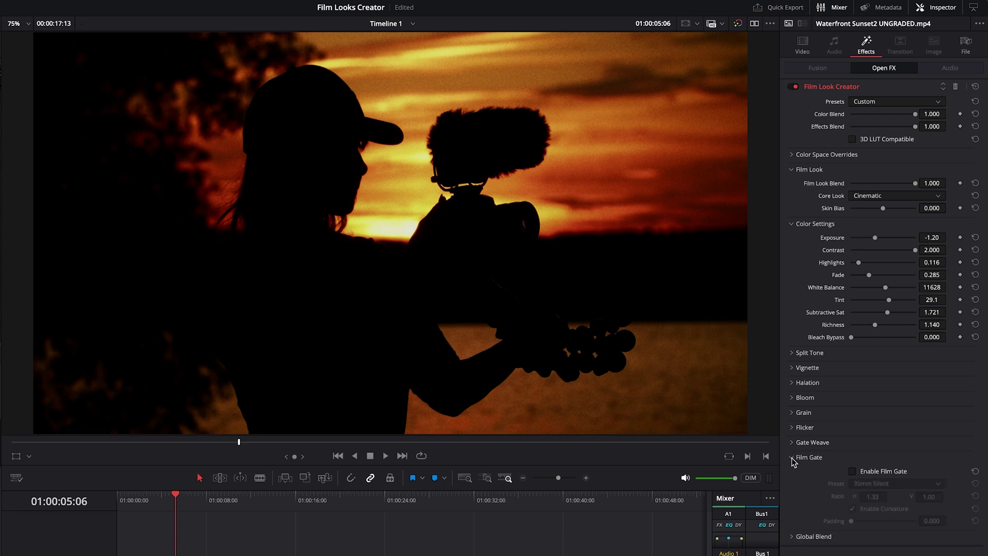
click(853, 471)
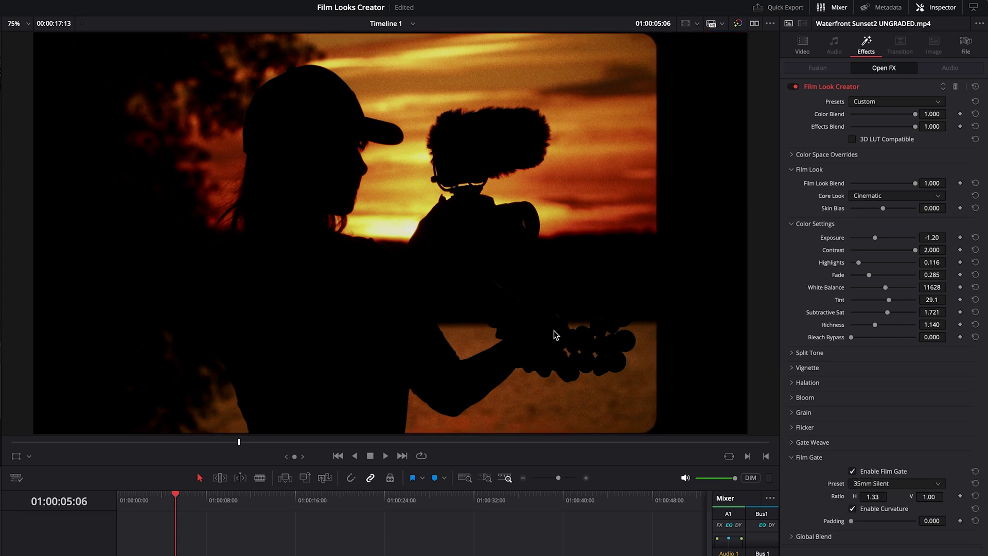
mouse_move(851, 521)
mouse_down()
mouse_move(912, 523)
mouse_move(867, 524)
mouse_up()
click(871, 483)
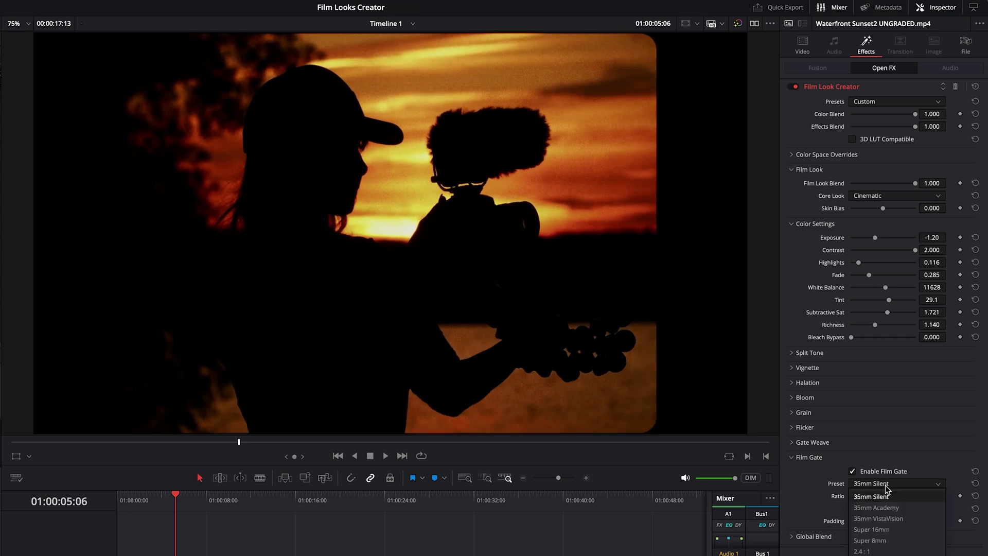
click(863, 552)
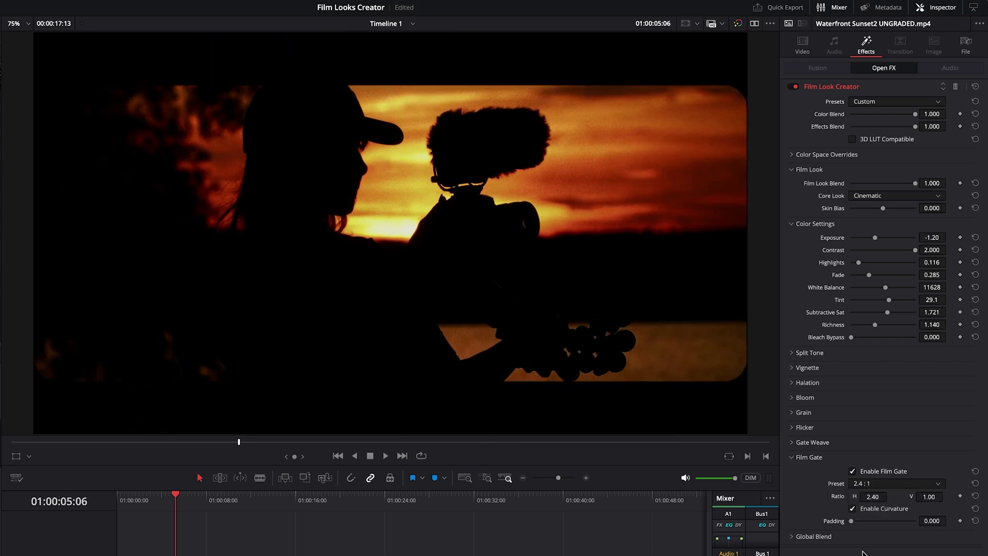
mouse_move(853, 524)
mouse_down()
mouse_move(886, 522)
mouse_move(864, 521)
mouse_up()
click(876, 485)
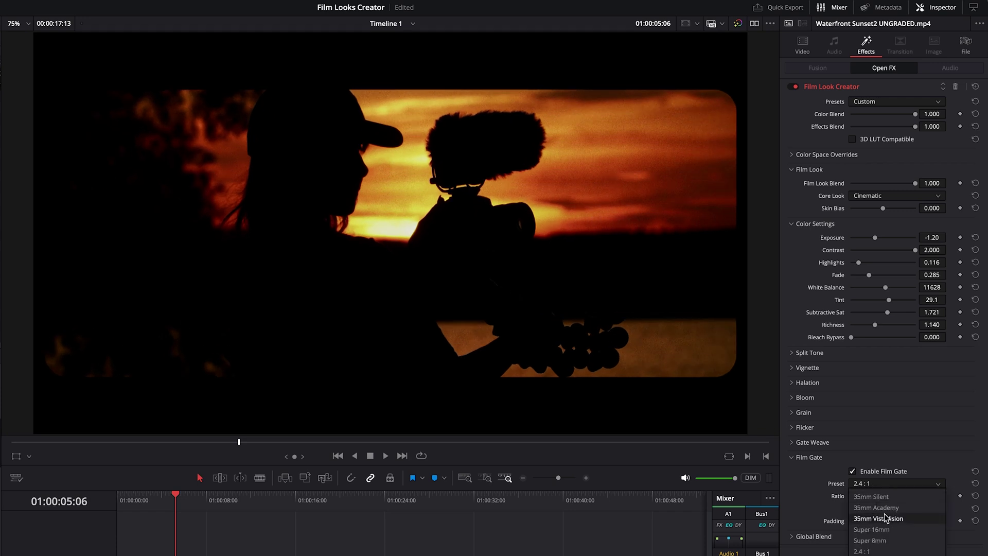
click(890, 530)
click(877, 487)
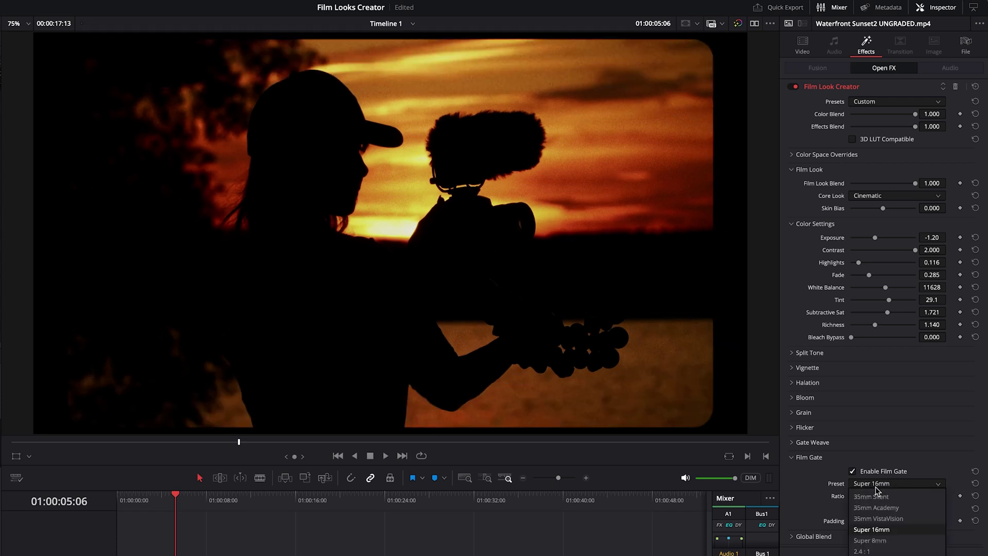
click(898, 540)
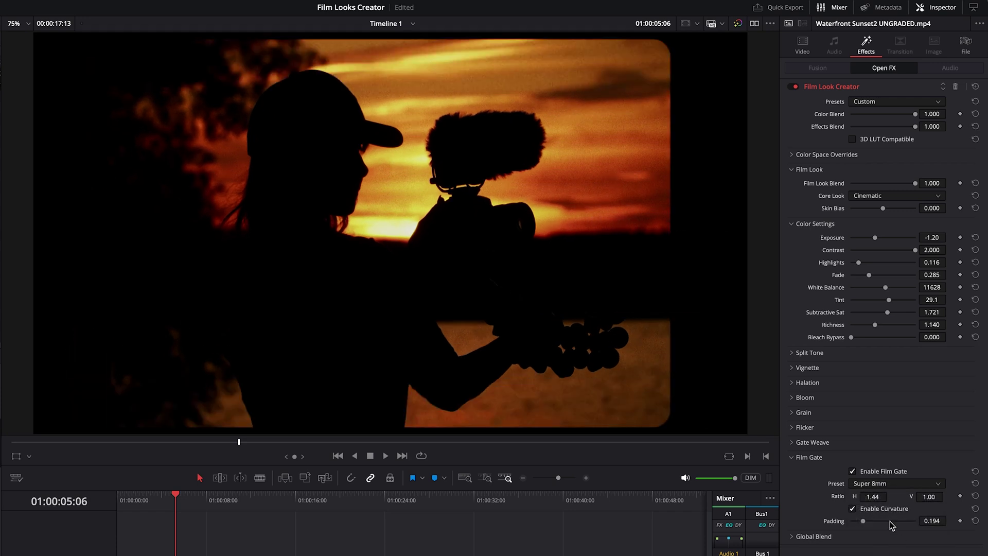
click(852, 472)
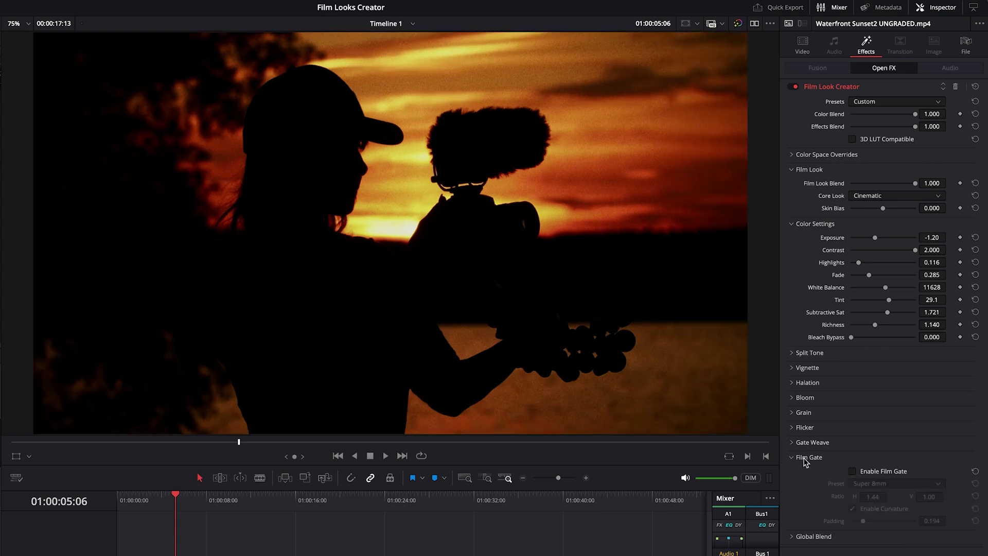
click(793, 460)
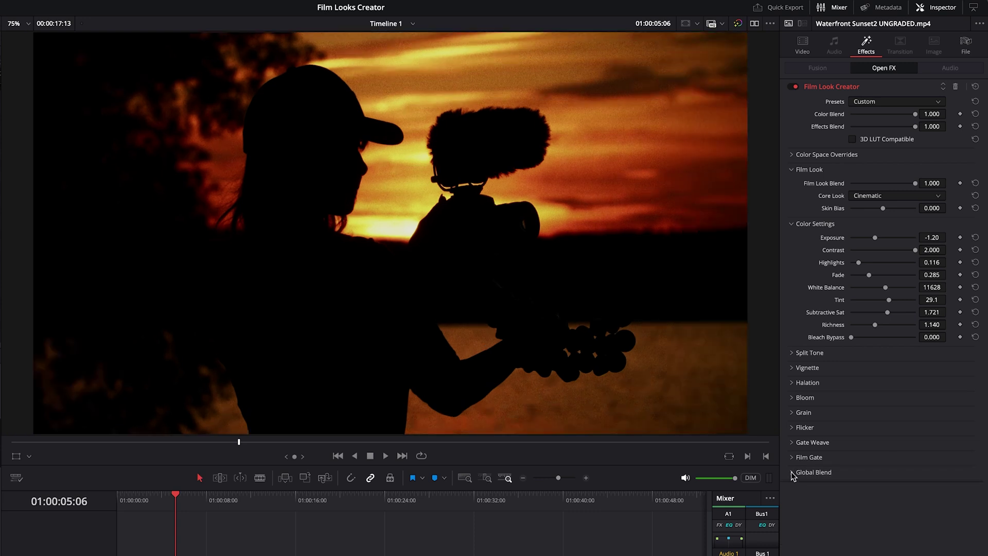
Step: Drag Global Blend to 0 to compare the look against the ungraded shot
click(792, 472)
drag(916, 487, 894, 488)
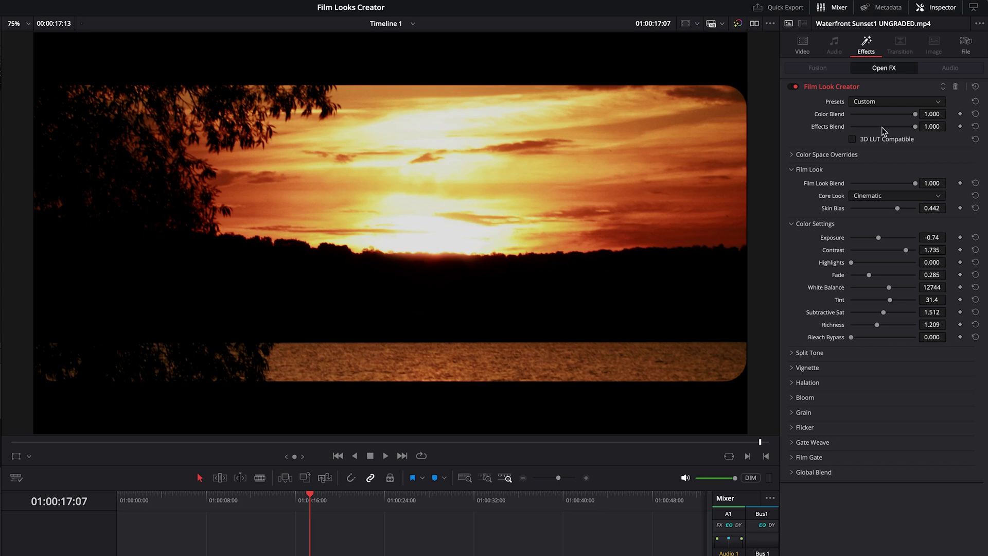
Step: Set Sunset1's Effects Blend to 0.705, and Color Blend to 0 on both clips
mouse_move(915, 128)
mouse_down()
mouse_move(818, 130)
mouse_move(896, 133)
mouse_up()
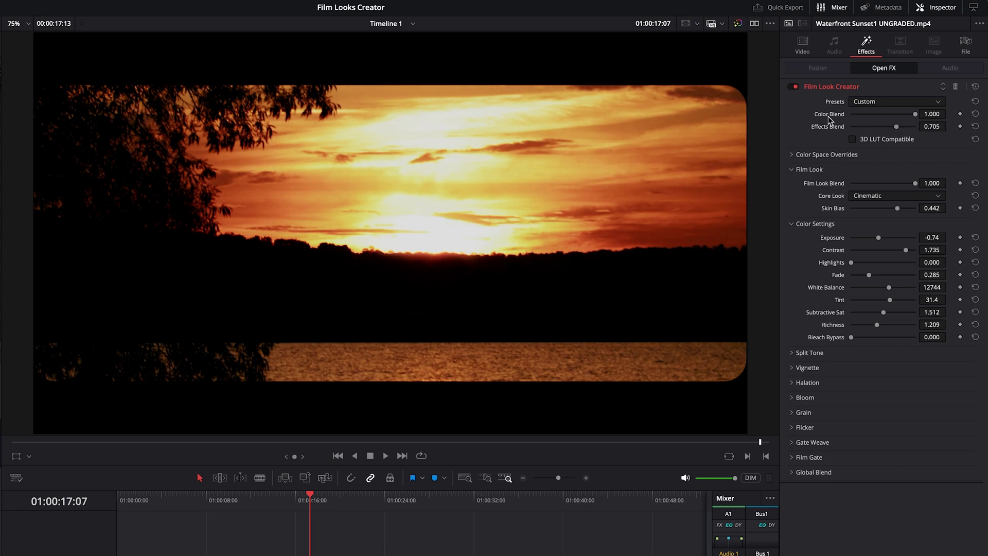
drag(918, 116, 836, 121)
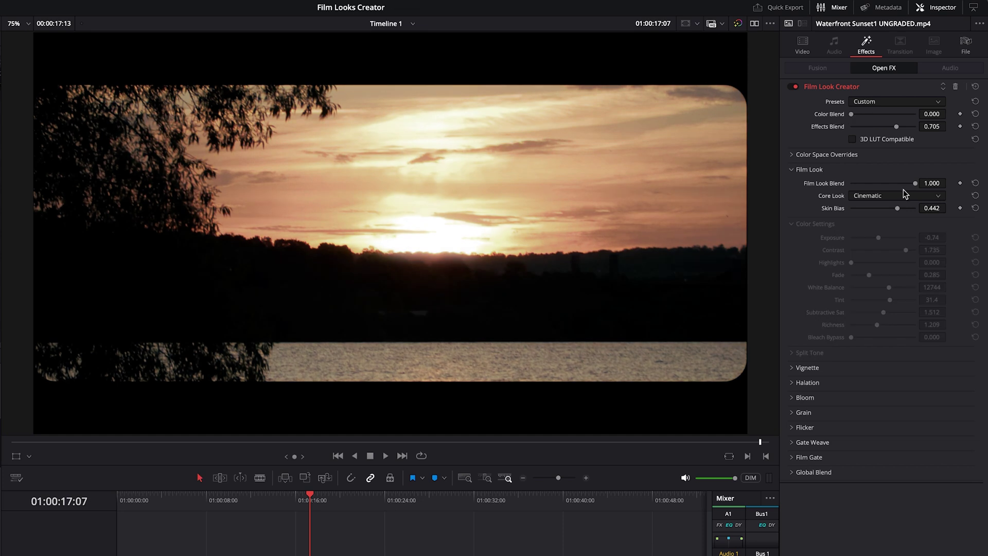
click(309, 509)
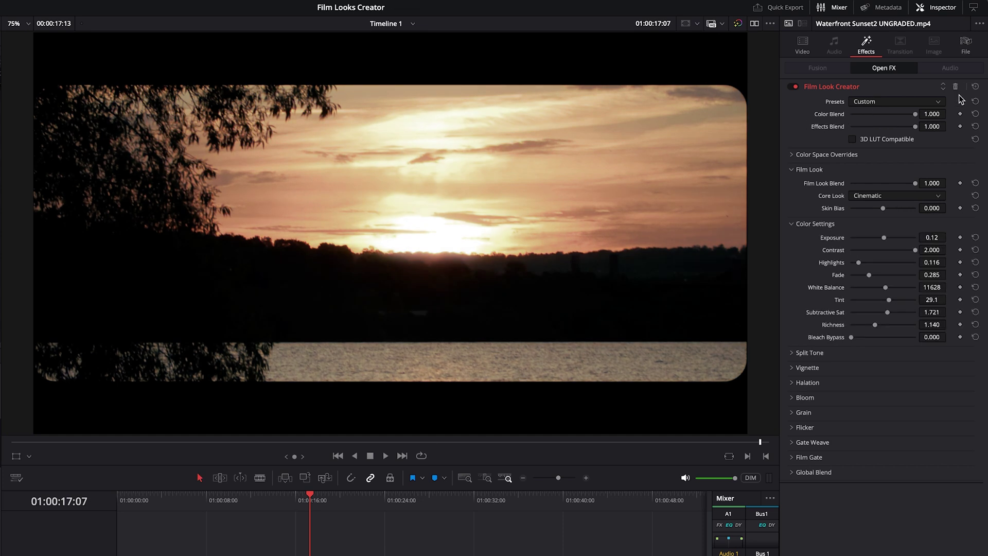
drag(852, 117, 847, 117)
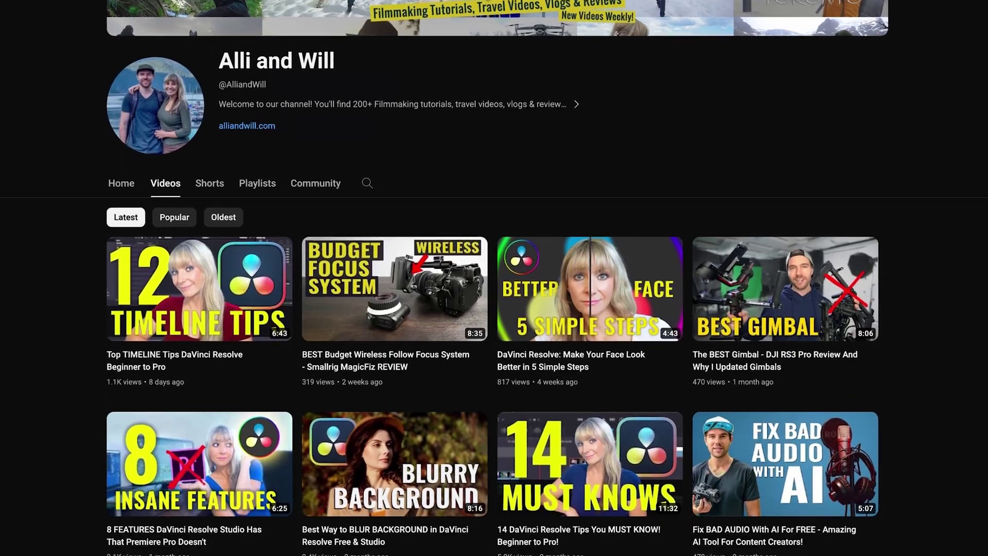
Step: Scroll down through the channel's grid of how-to video thumbnails
scroll(494, 278, down, 8)
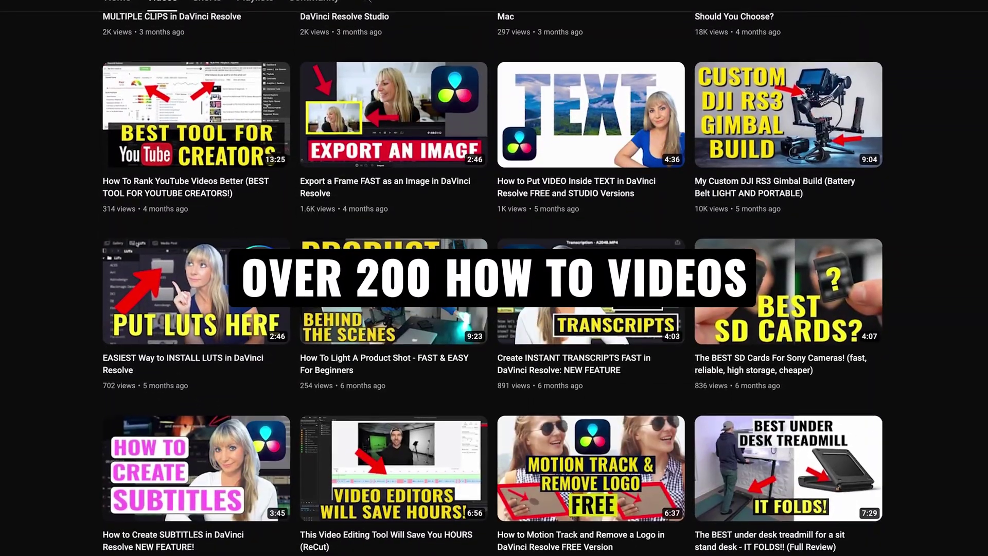
scroll(494, 278, down, 9)
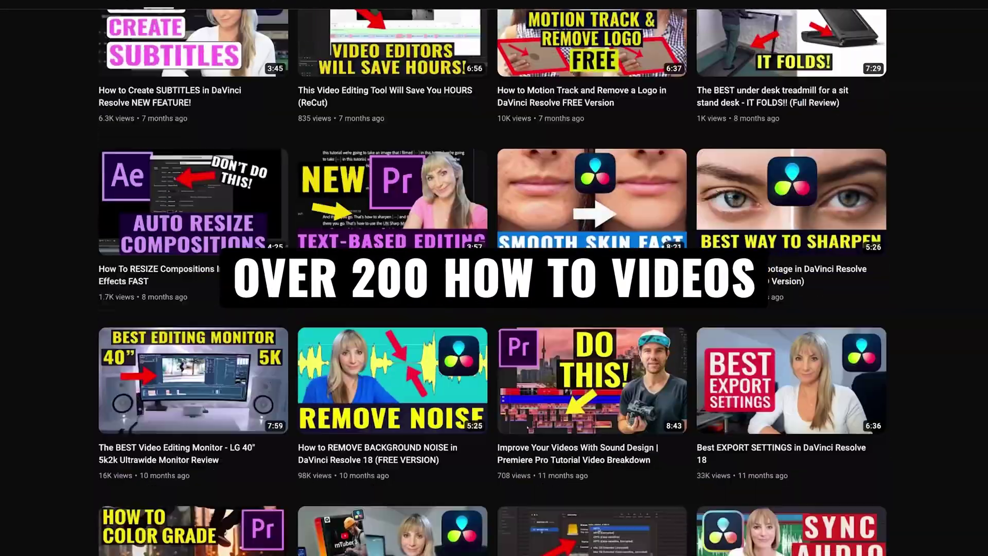
scroll(494, 278, down, 4)
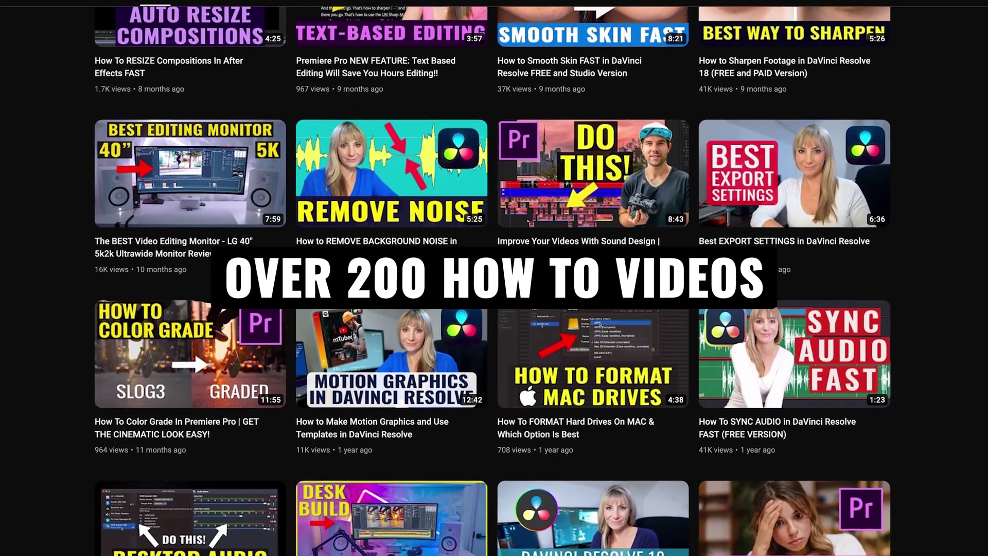
scroll(494, 278, down, 15)
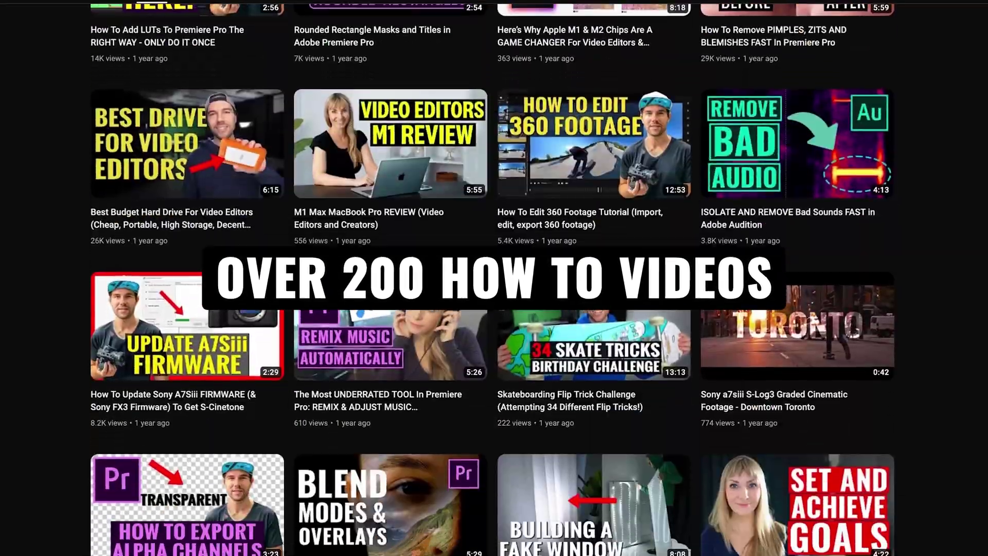